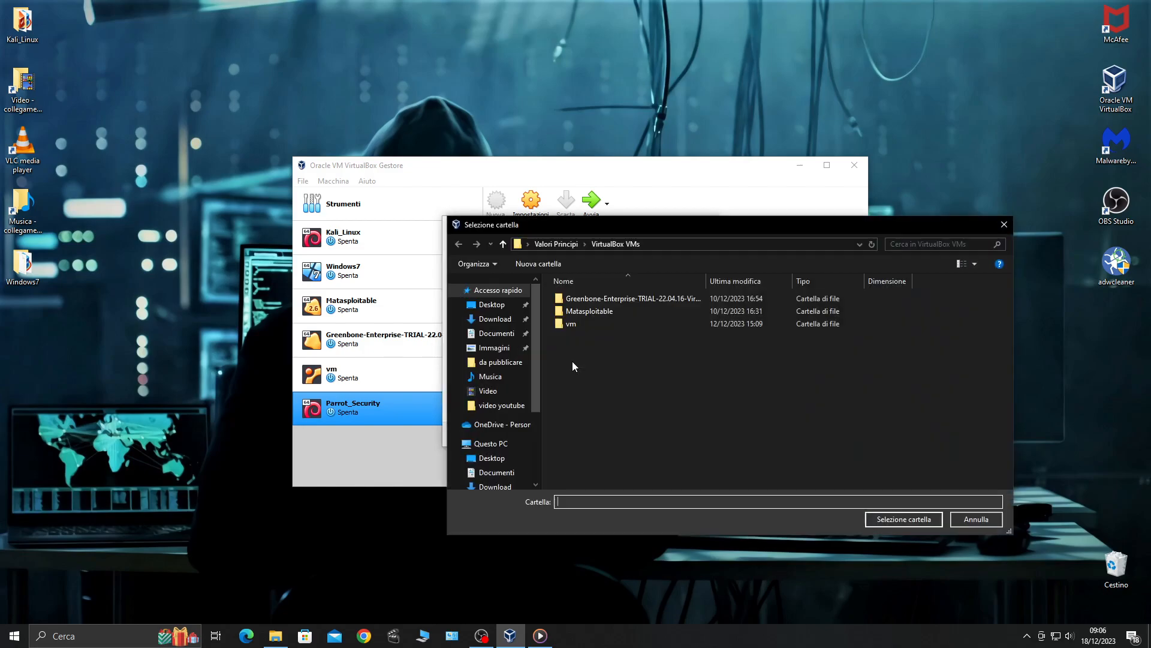
Choose the 'download lab' folder on HD esterno (D:) as the machine folder
left_click(492, 304)
left_click(491, 443)
left_click(717, 435)
double_click(717, 435)
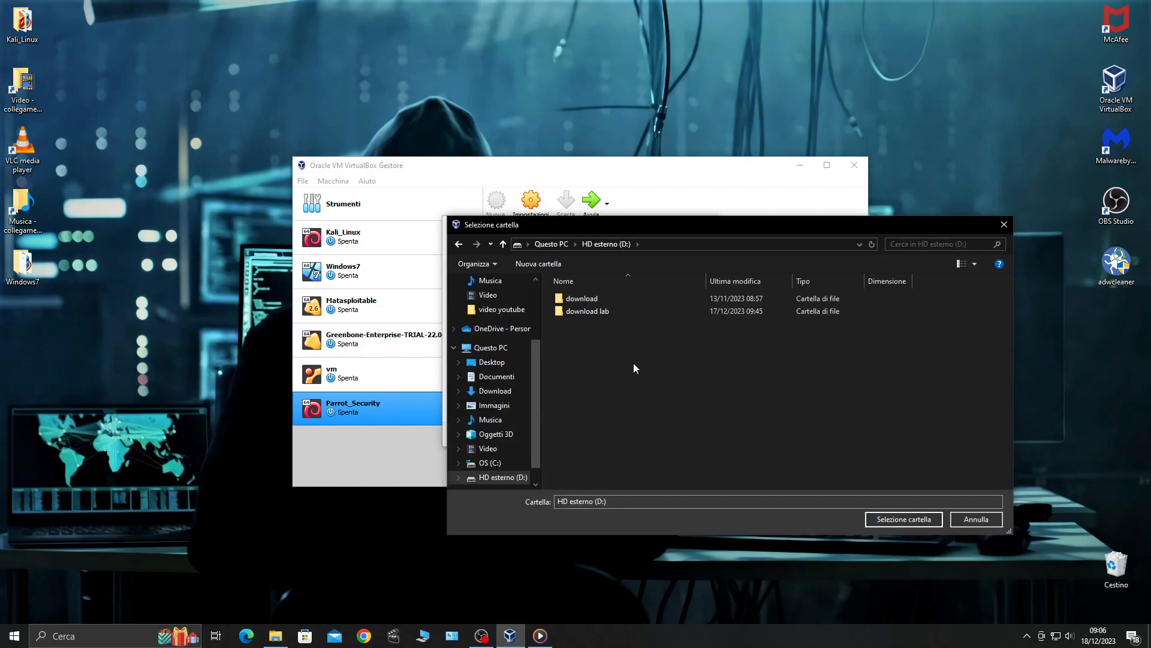
double_click(590, 314)
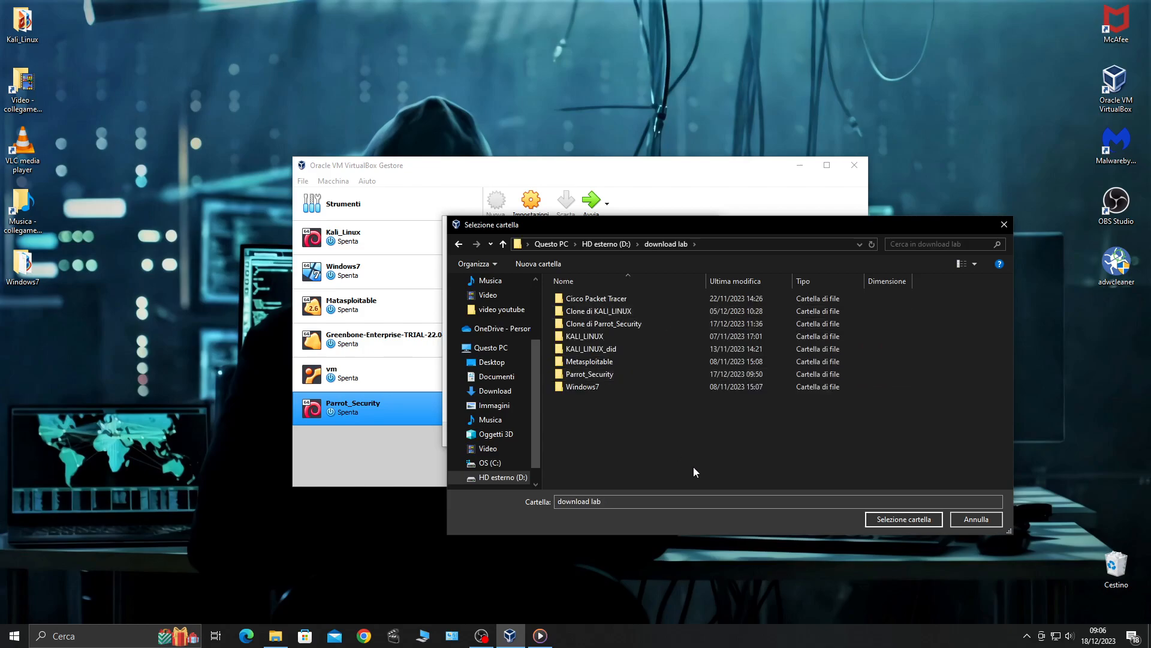
left_click(877, 519)
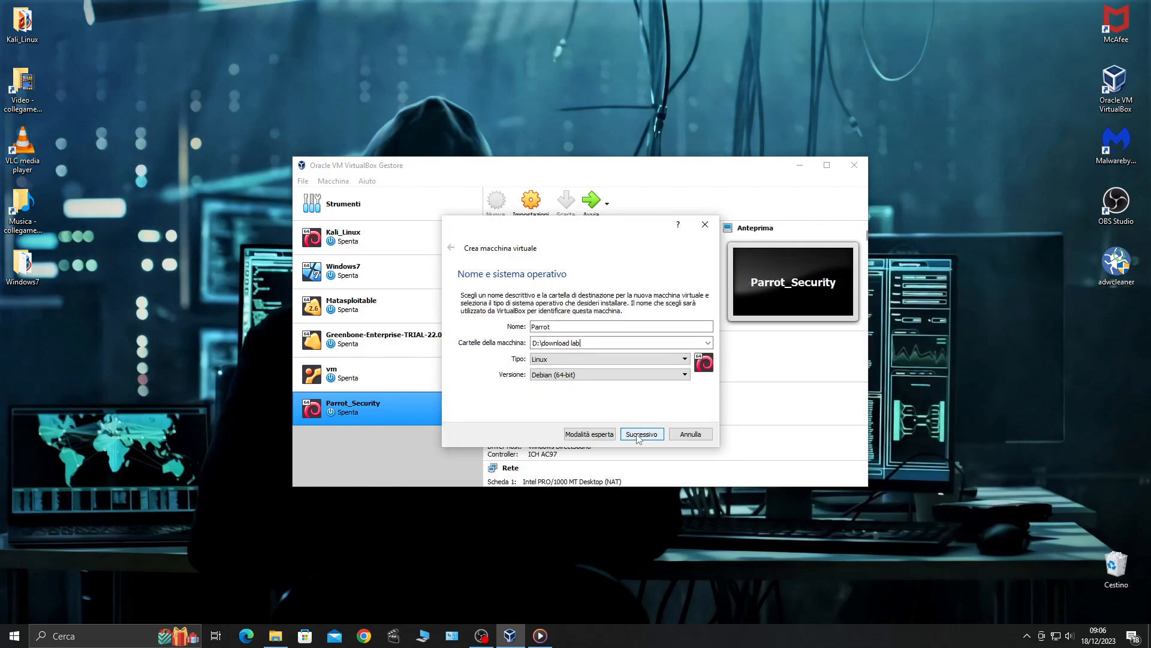
Set the new VM's memory to 18688 MB
left_click(640, 433)
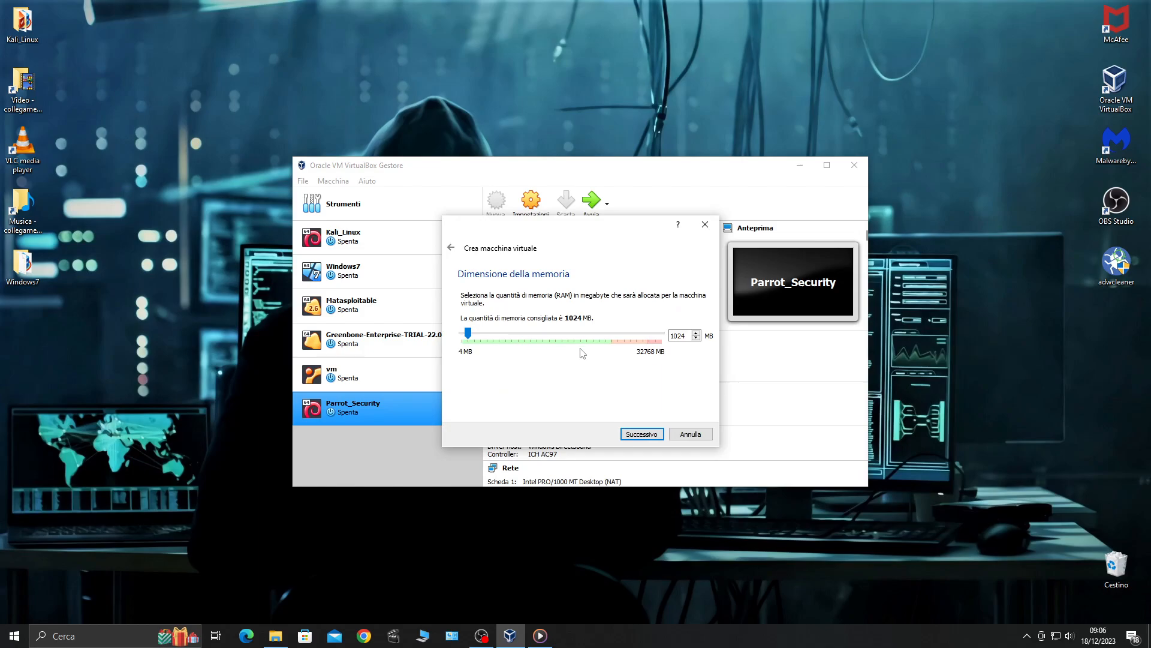
left_click_drag(486, 333, 507, 341)
scroll(509, 342, "up", 11)
scroll(508, 342, "up", 3)
scroll(508, 342, "up", 1)
left_click(641, 435)
Create a dynamically allocated 40 GB VDI hard disk to finish the Parrot VM
left_click(641, 434)
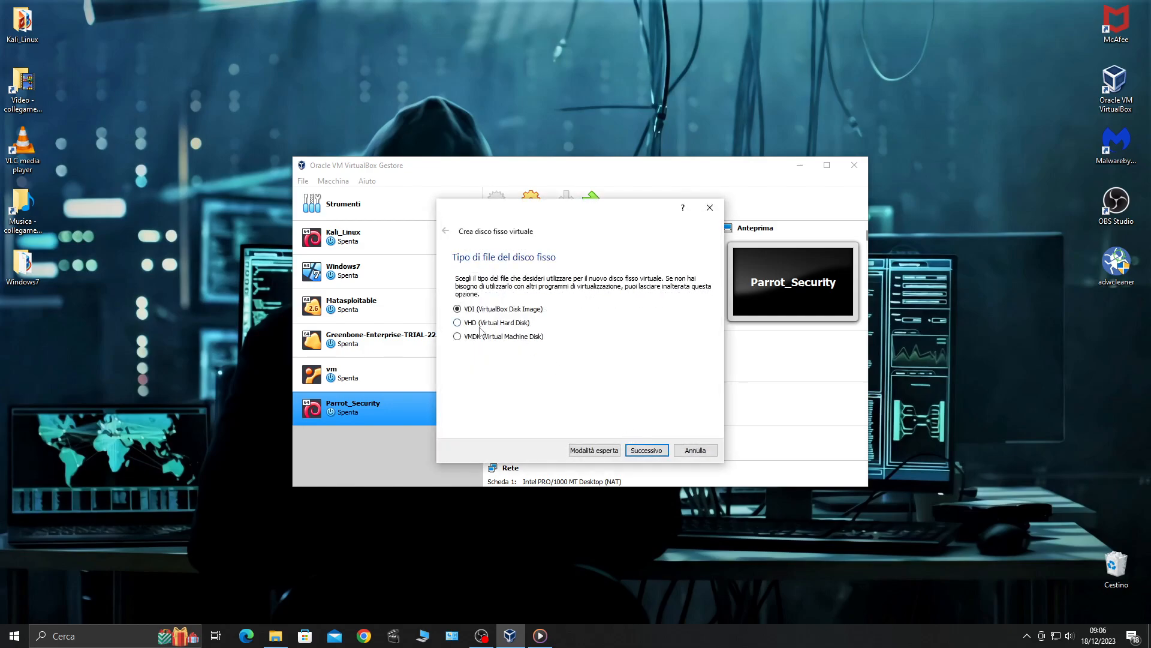
left_click(651, 452)
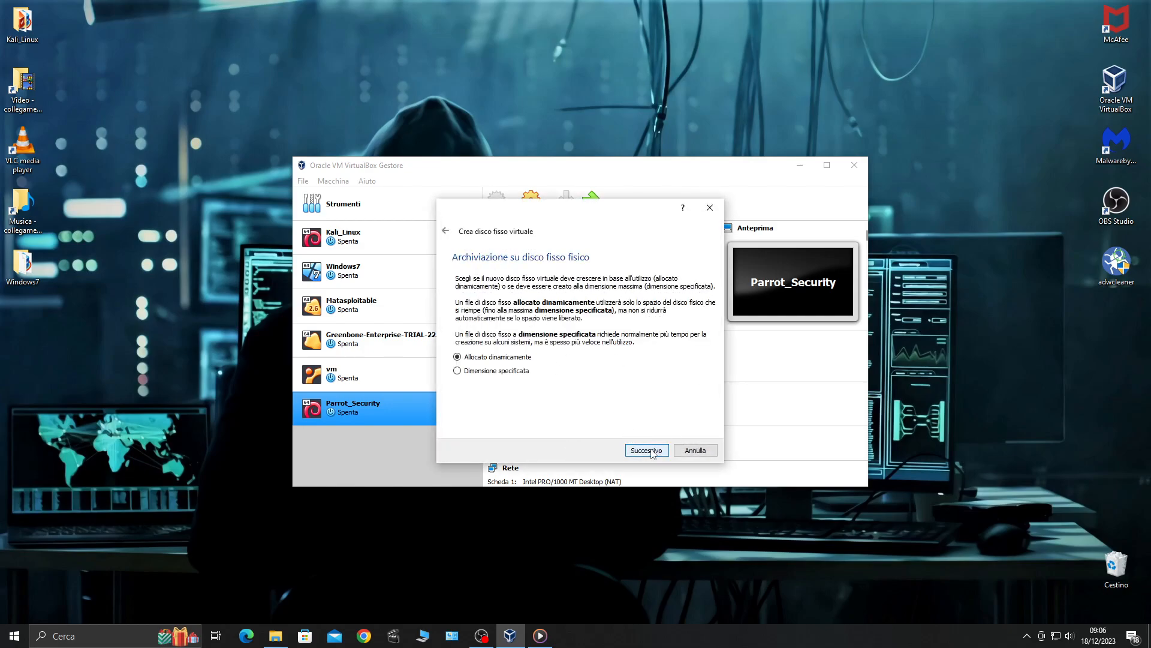
left_click(651, 451)
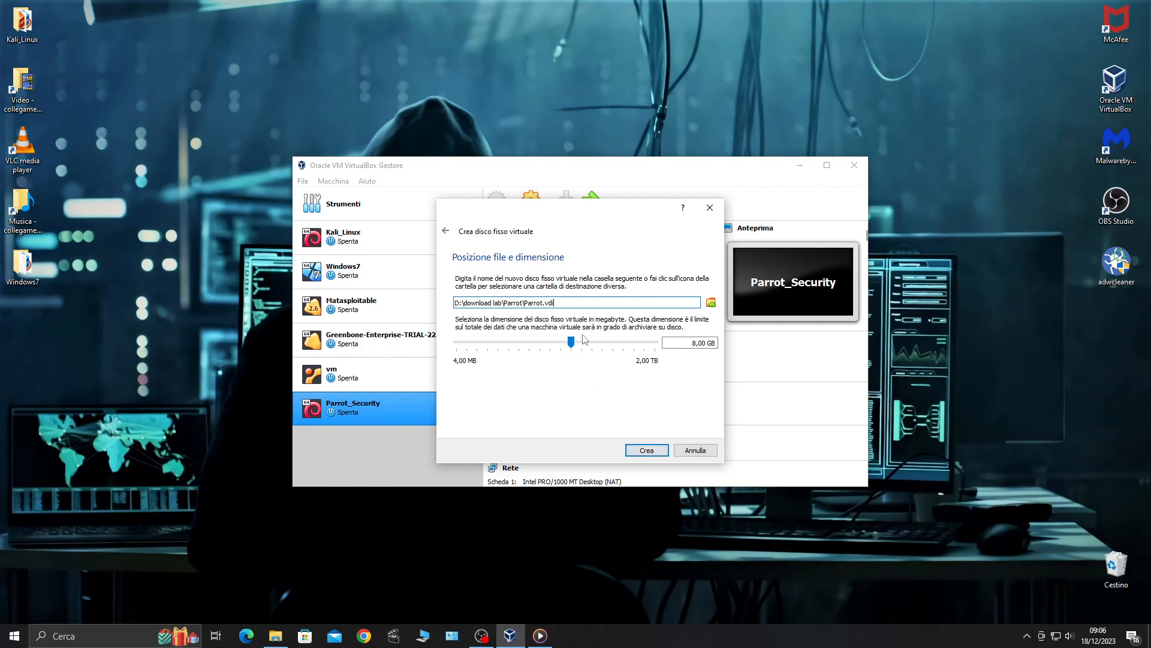
scroll(578, 341, "up", 5)
scroll(579, 344, "up", 2)
left_click(647, 450)
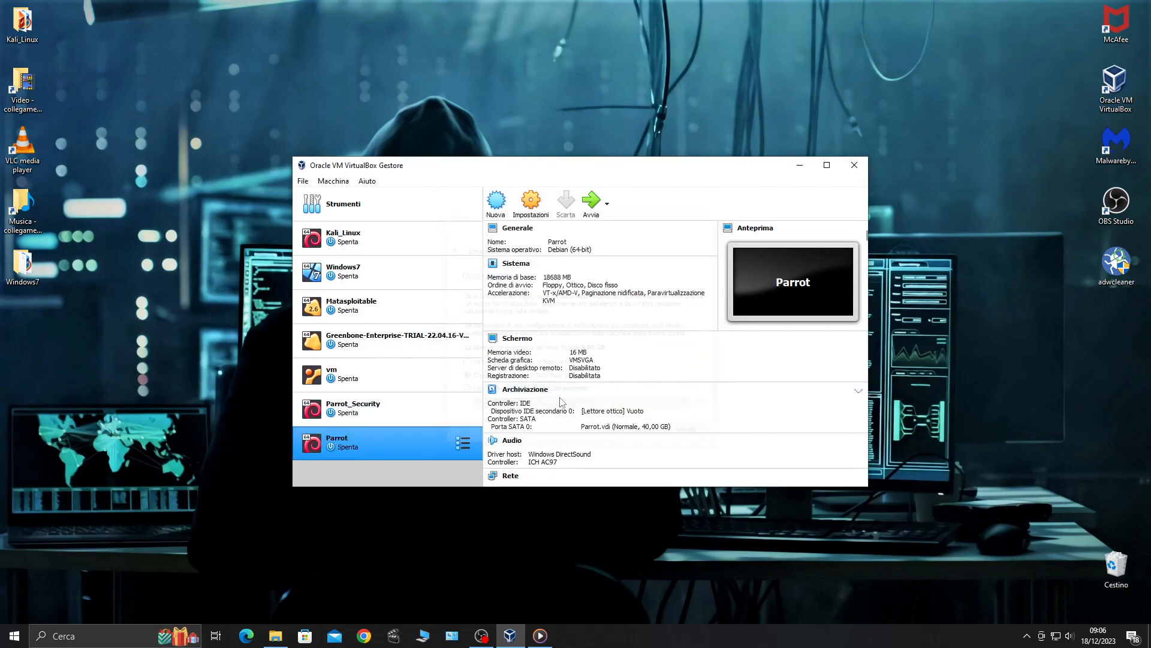
Give the Parrot VM 2 CPUs in its processor settings
left_click(532, 204)
left_click(439, 221)
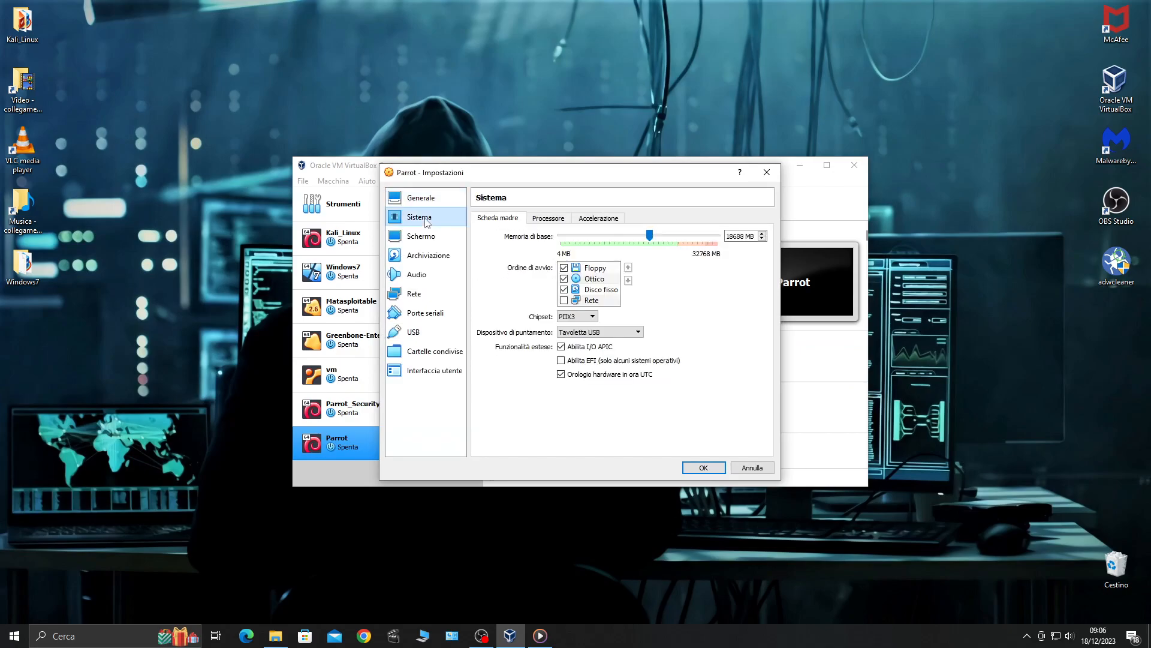
left_click(548, 219)
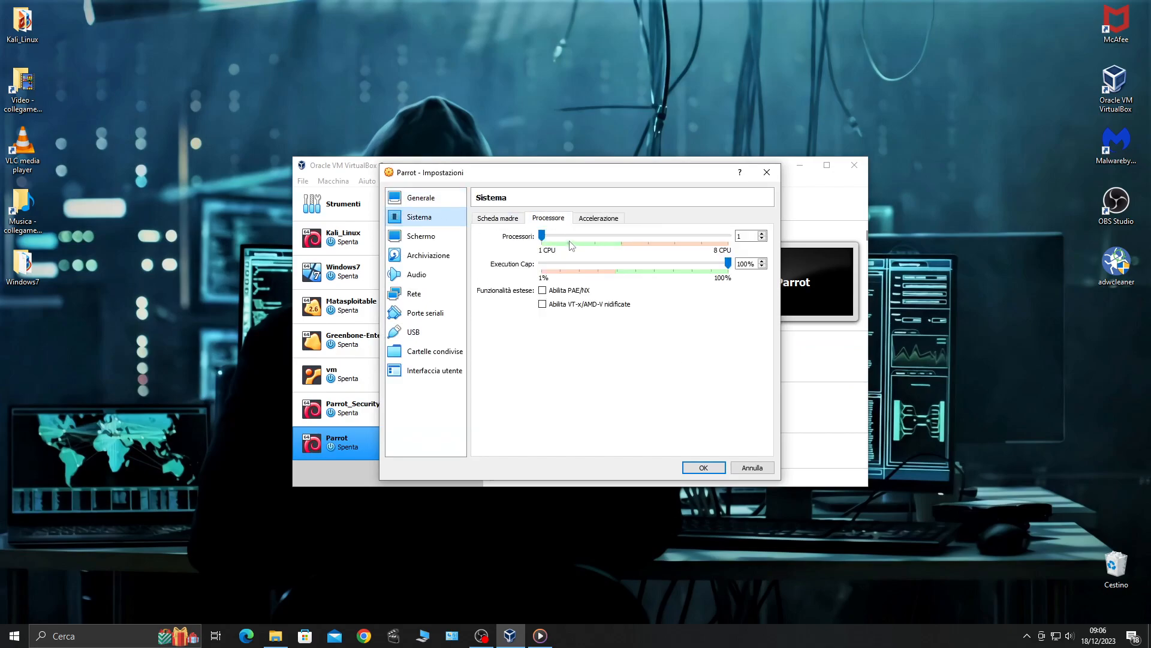
Set both shared clipboard and drag and drop to Bidirezionale
left_click(438, 198)
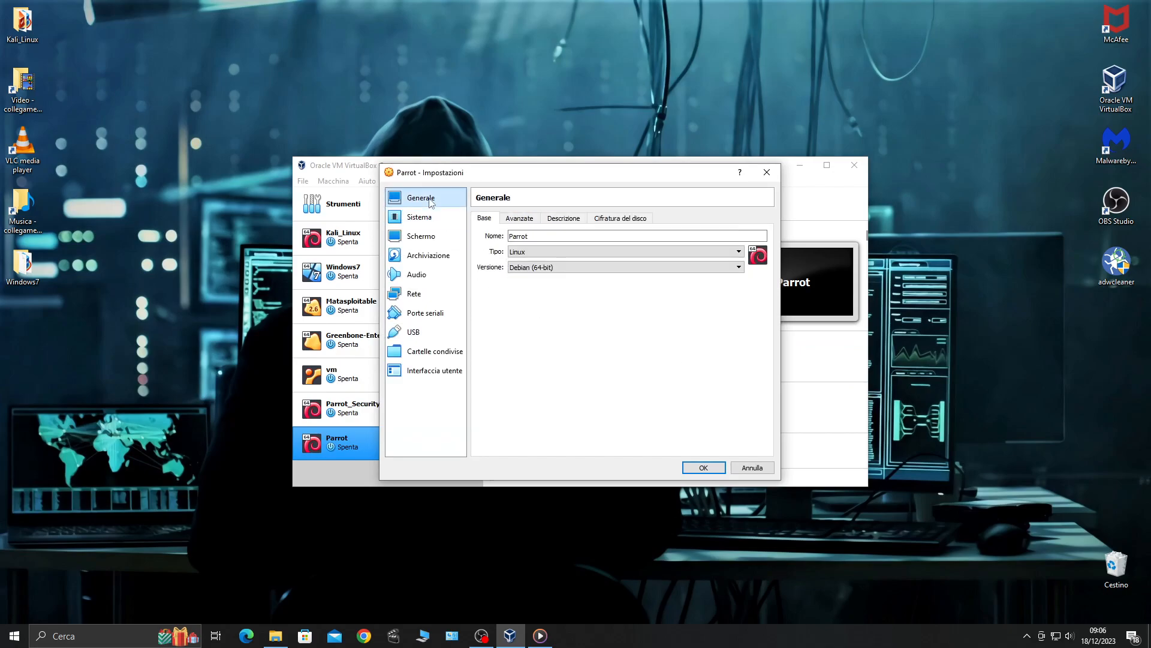
left_click(519, 219)
left_click(567, 253)
left_click(562, 289)
left_click(558, 271)
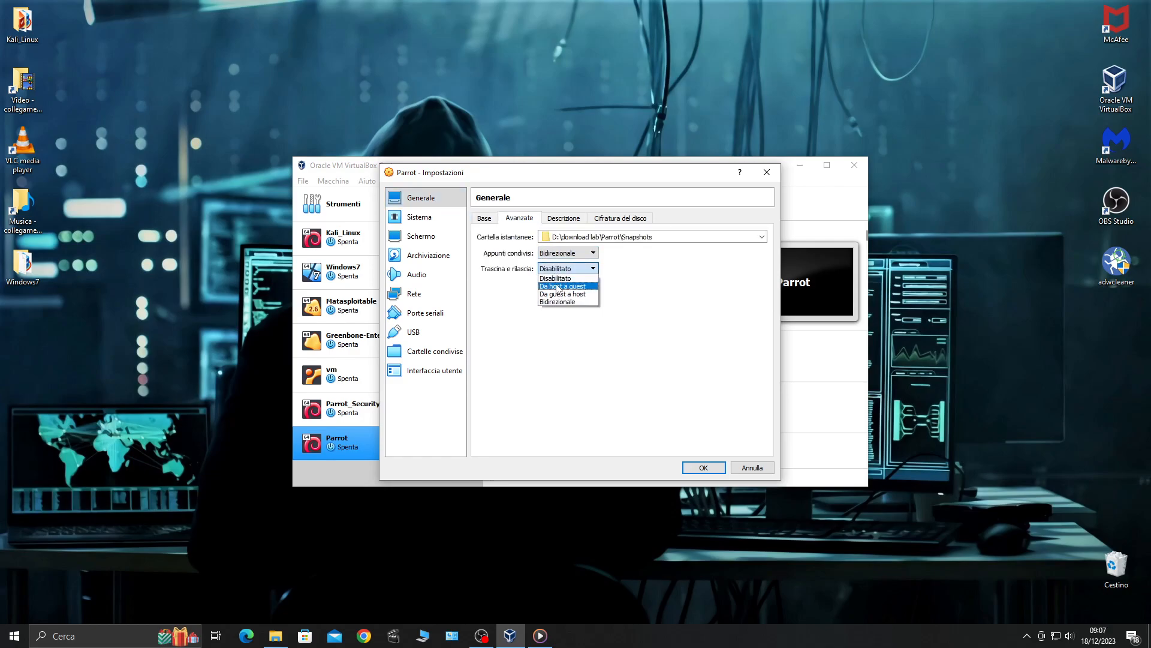
left_click(559, 304)
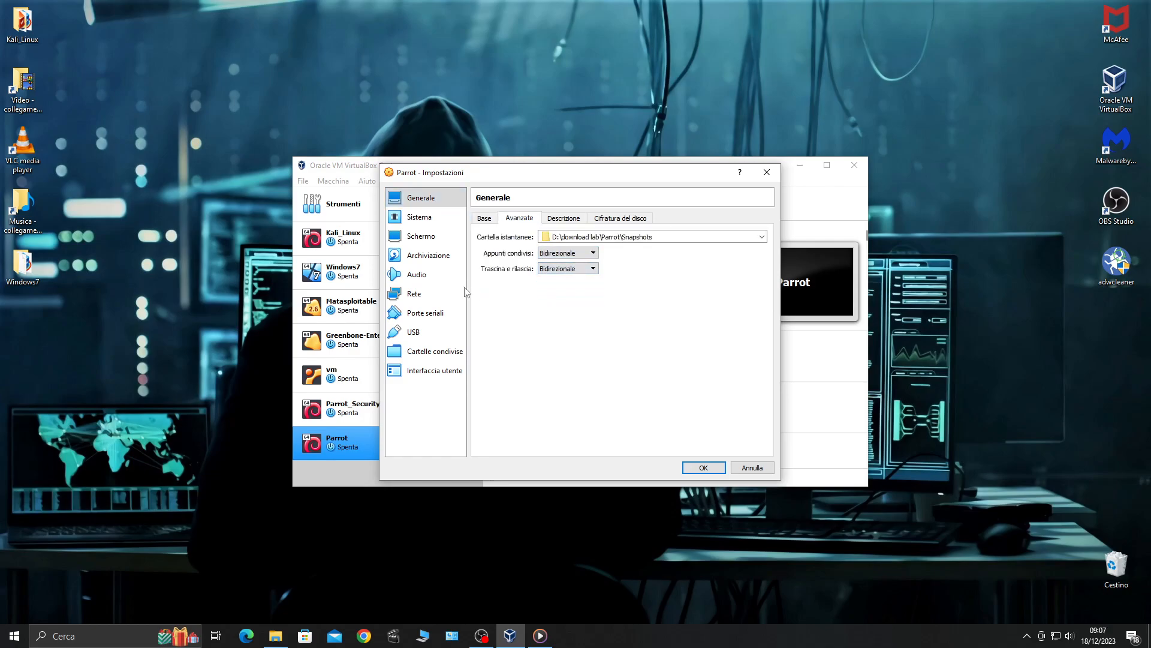
Enable adapter 2 as Scheda con bridge with promiscuous mode Permetti tutto, and save
left_click(413, 294)
left_click(529, 219)
left_click(481, 235)
left_click(554, 250)
left_click(549, 271)
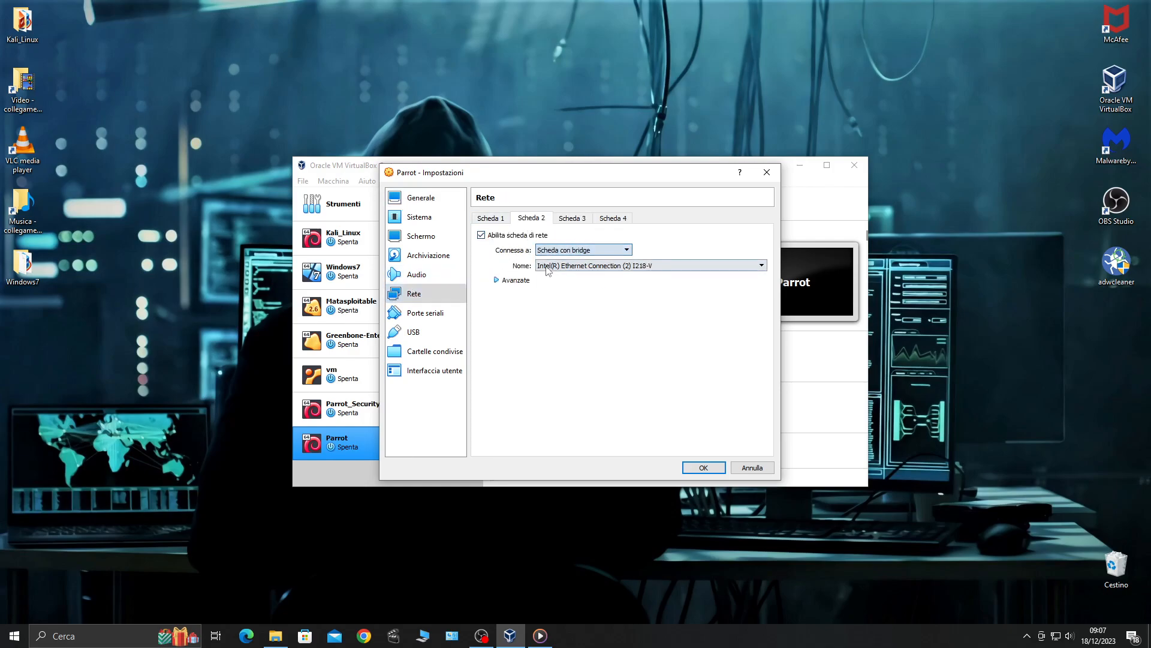
left_click(514, 280)
left_click(561, 312)
left_click(567, 340)
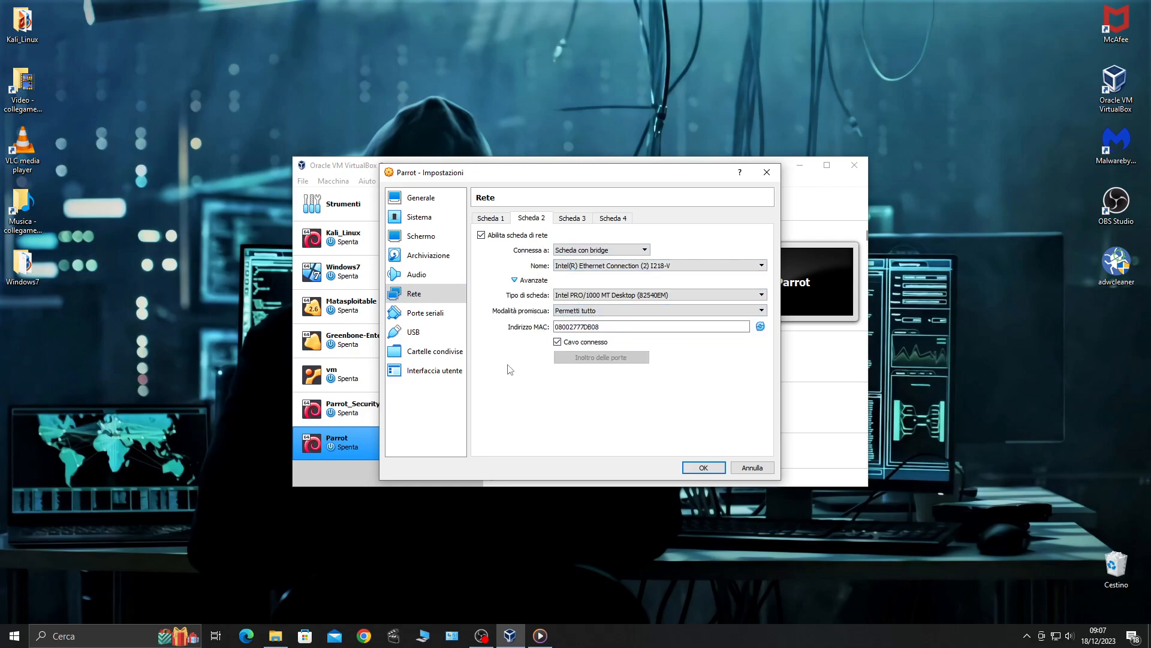
left_click(701, 467)
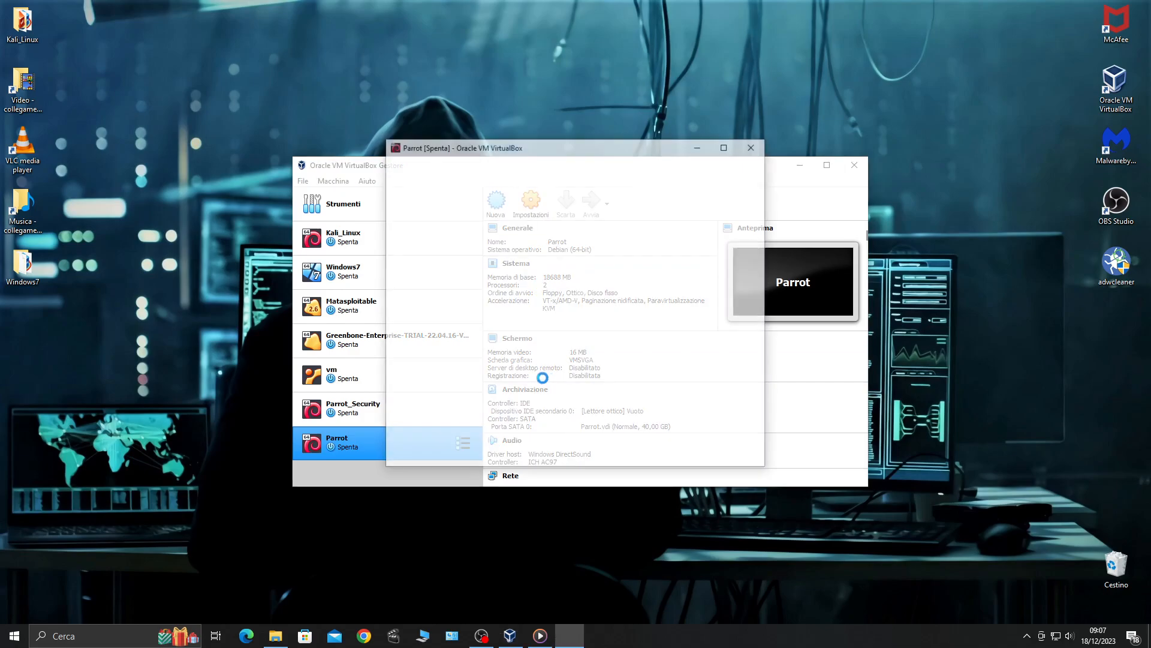
Pick Parrot-security-5.3_amd64.iso as the boot disc and start the VM from it
left_click(669, 367)
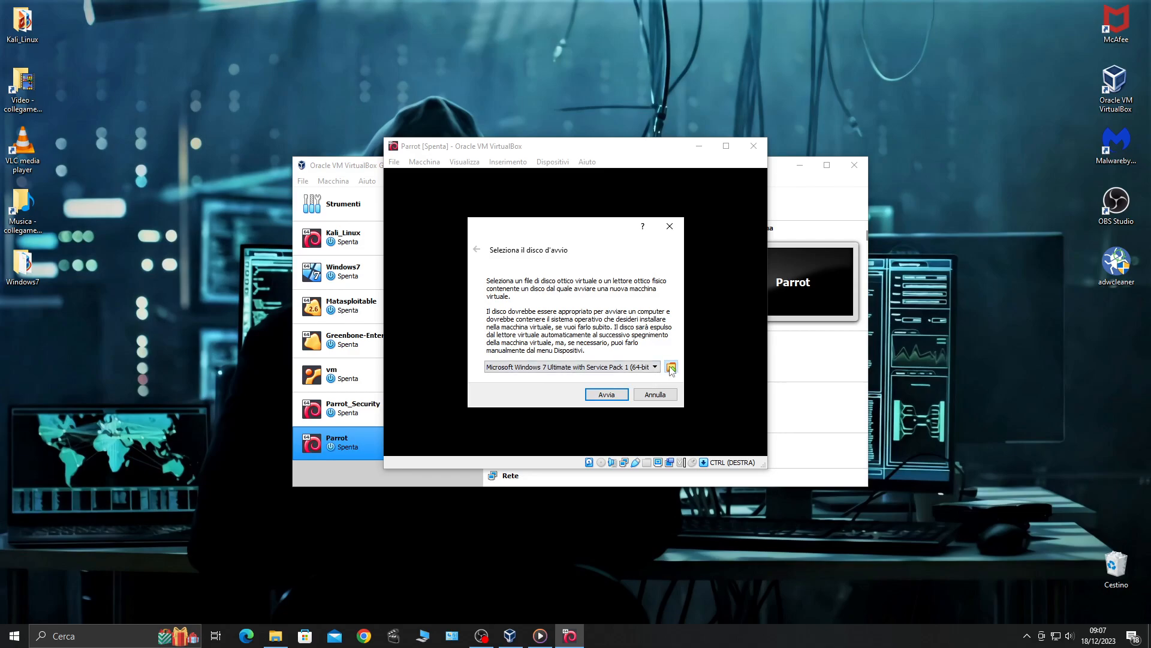
left_click(462, 327)
left_click(631, 425)
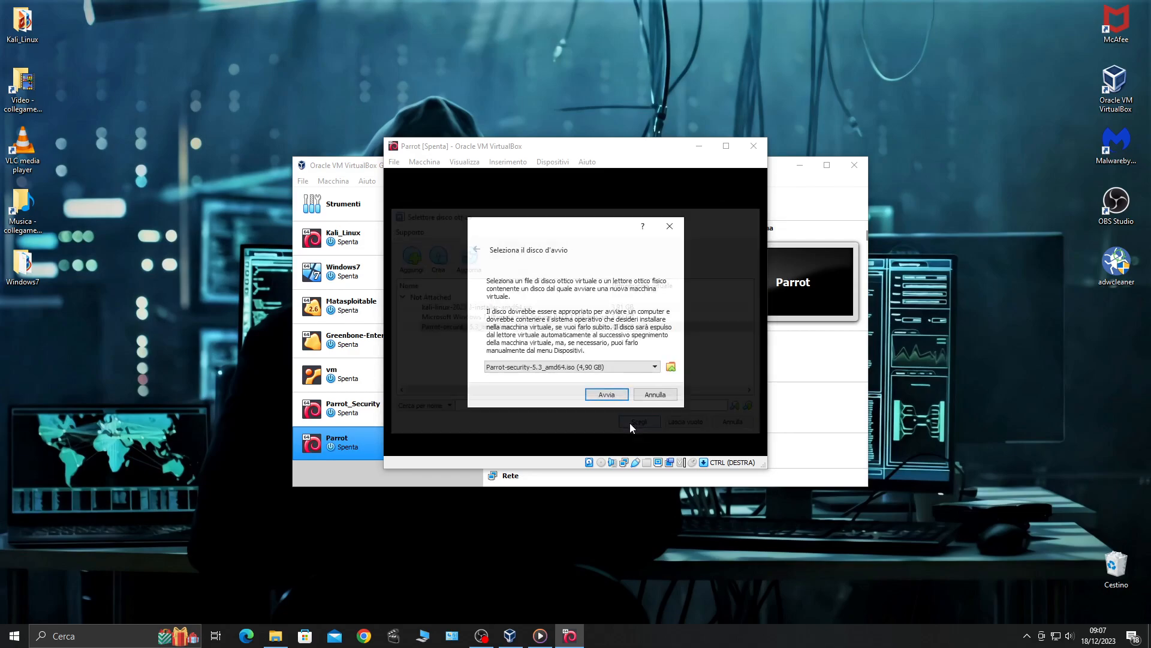
left_click(609, 395)
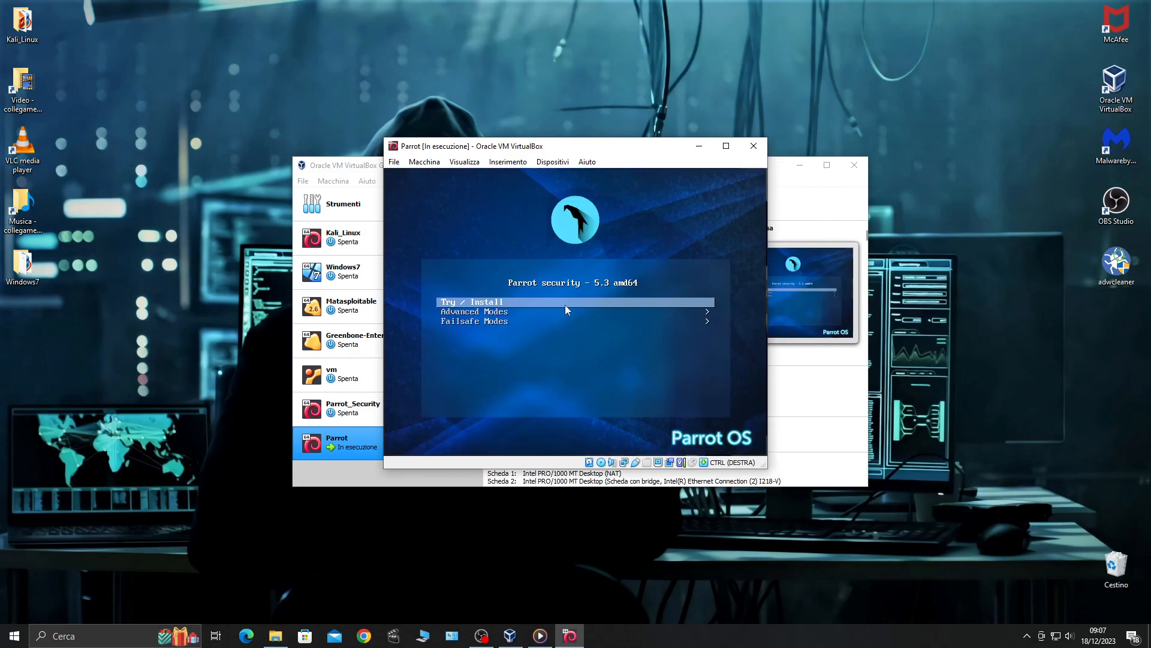
Boot the Try / Install option and maximize the VM window once the desktop loads
key("Return")
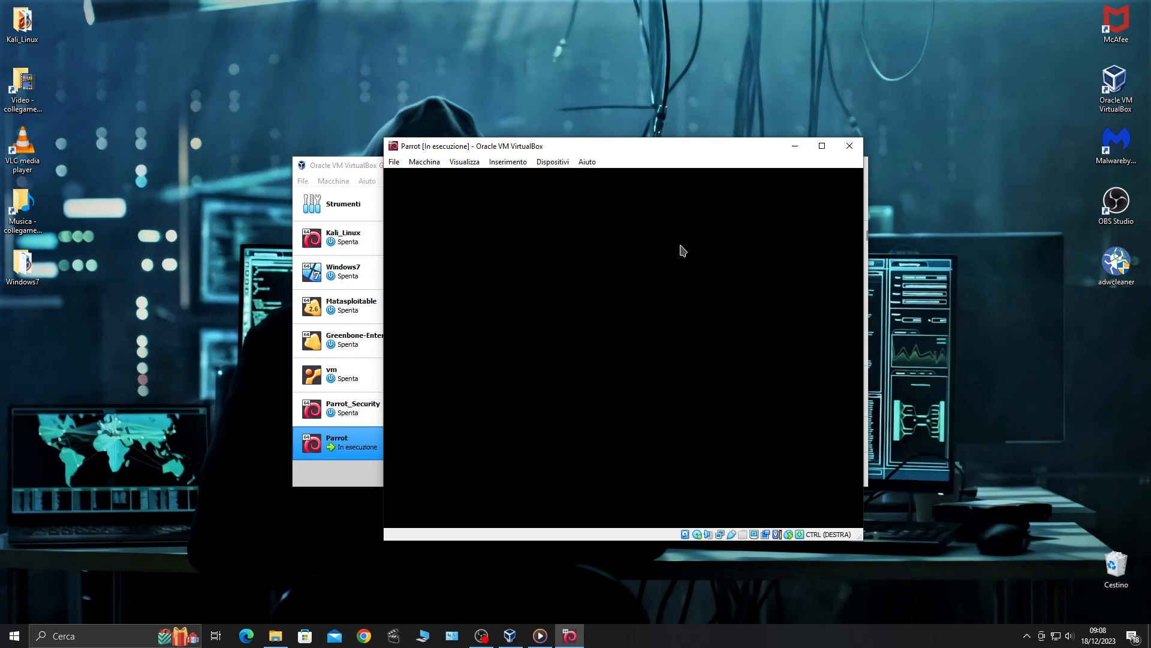
left_click(821, 146)
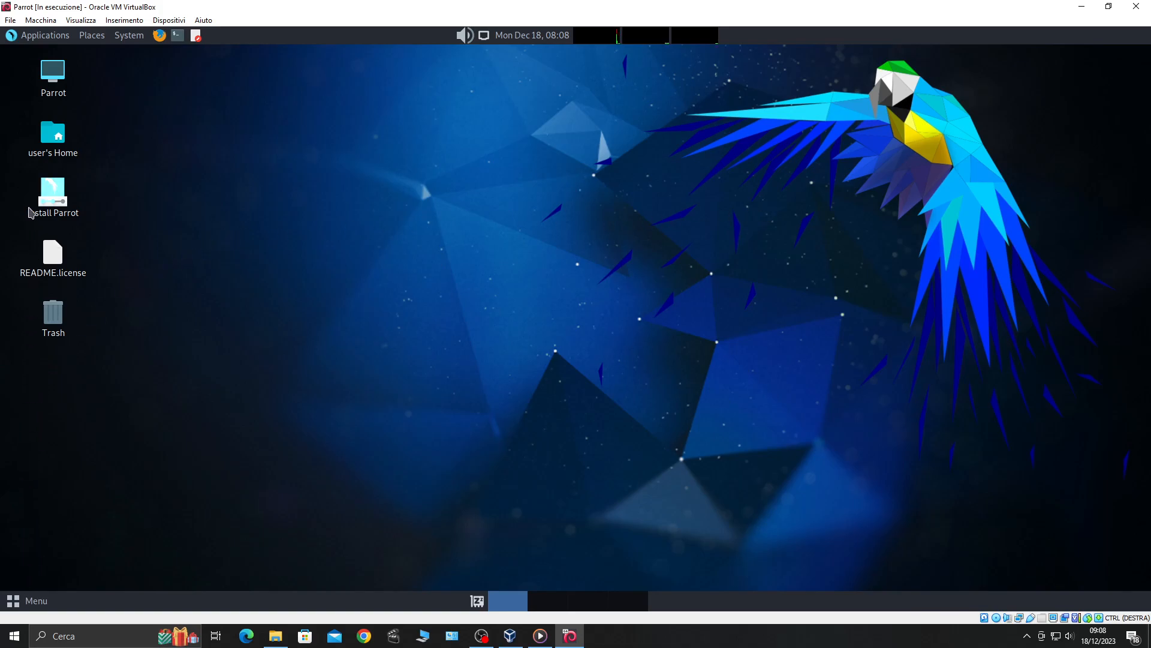
Launch Install Parrot and choose italiano (Italia) as the installer language
left_click(55, 198)
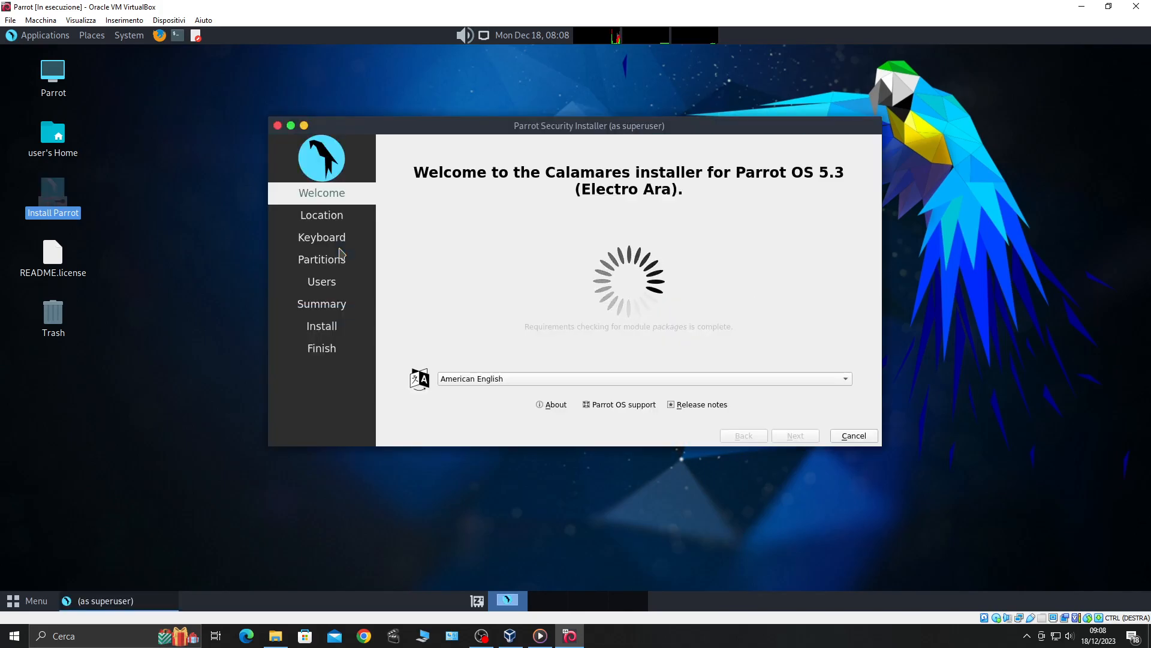
left_click(829, 380)
left_click(539, 359)
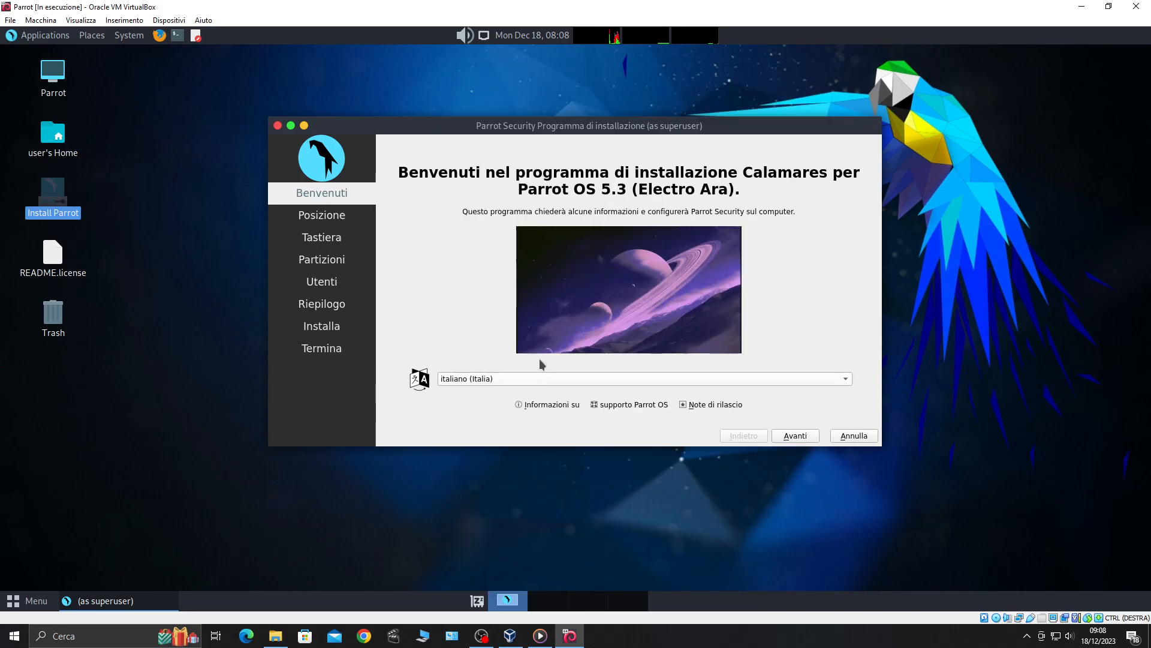
left_click(795, 436)
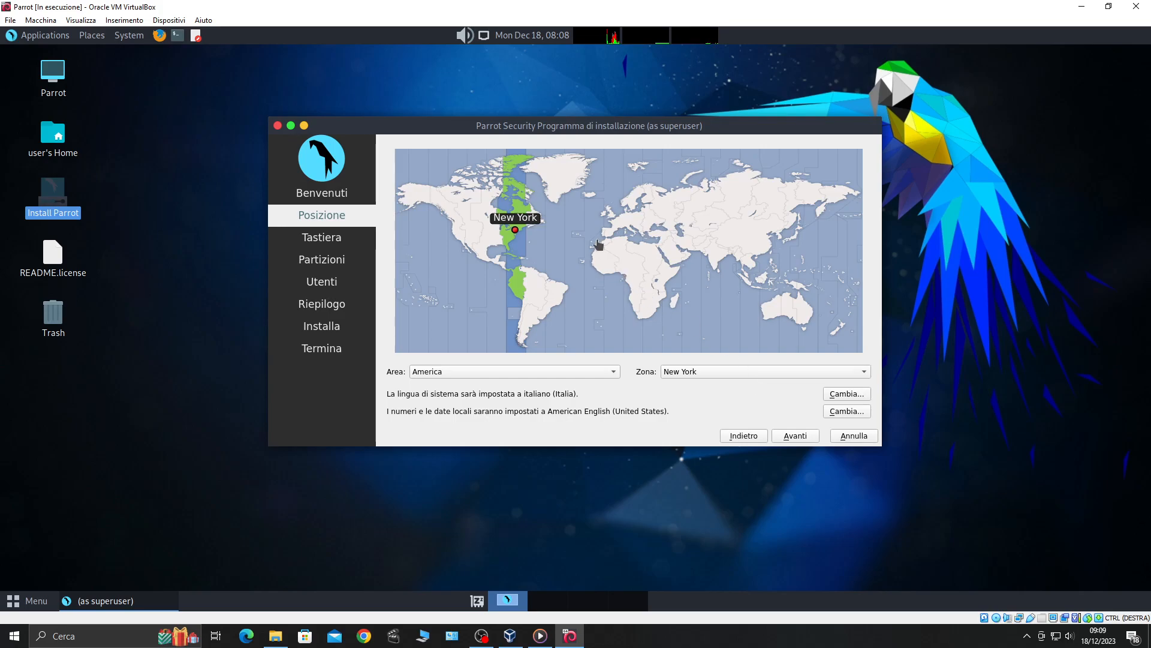
Set the installer's time zone to Europe/Rome
left_click(630, 236)
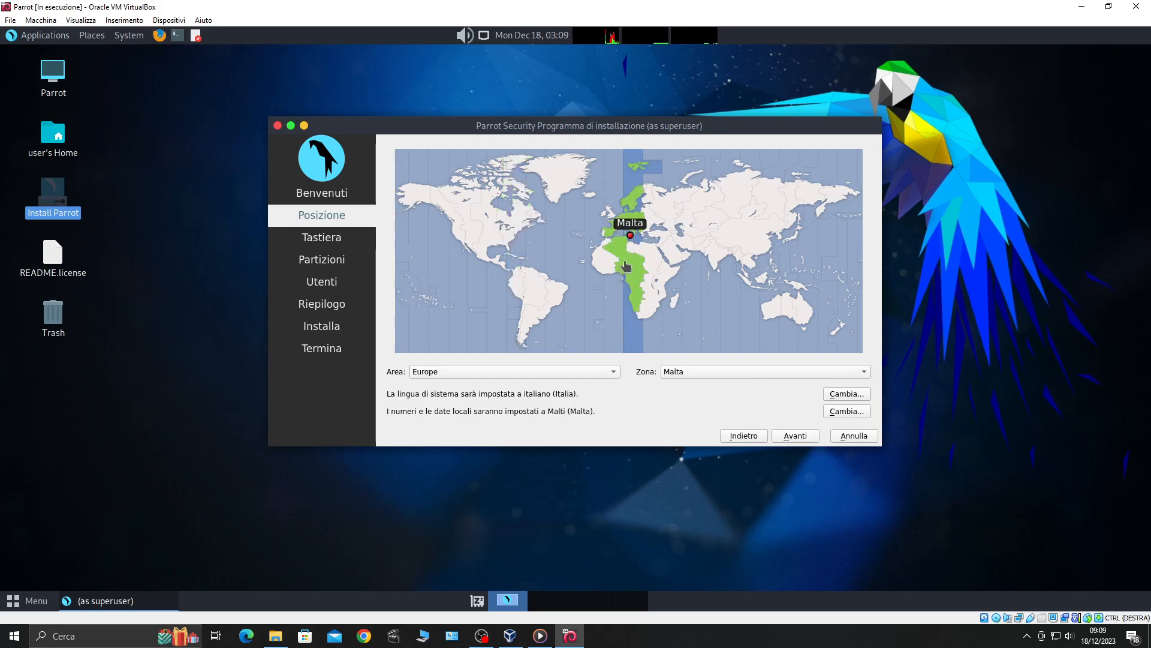
left_click(627, 232)
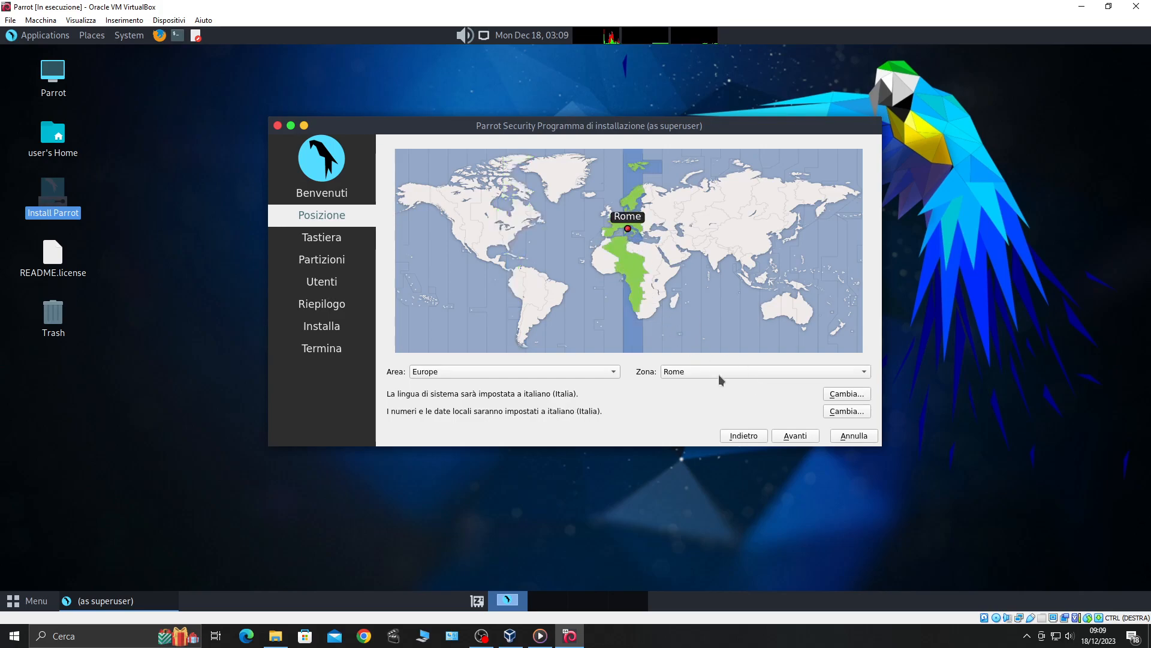
left_click(806, 438)
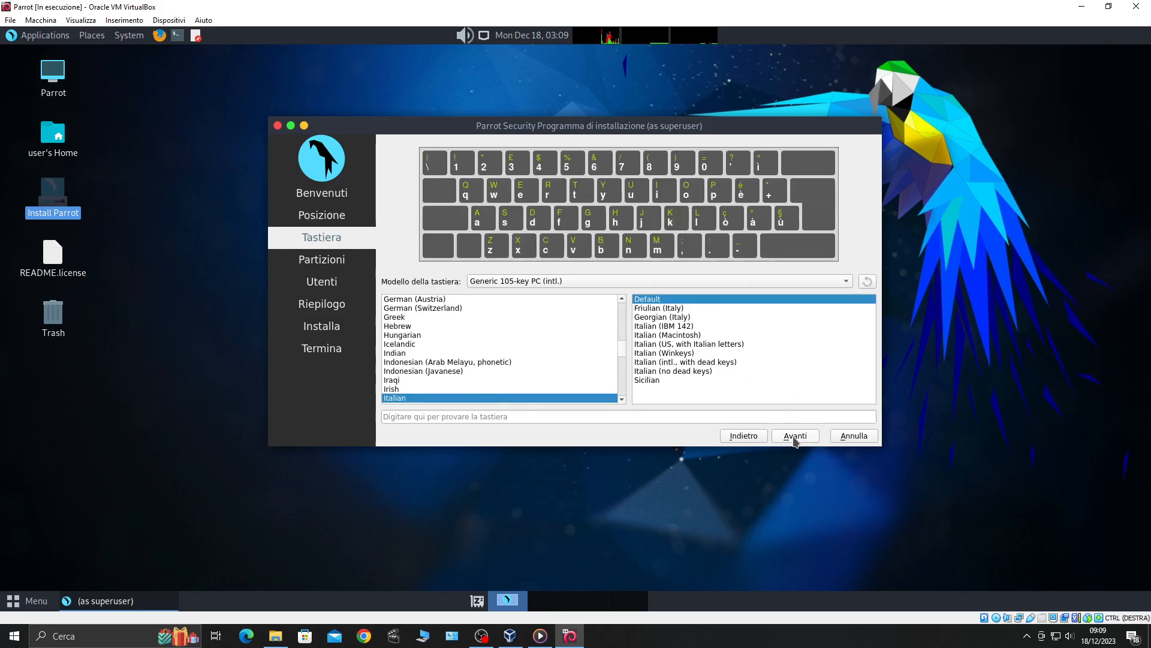
Choose Cancellare disco to erase the whole 40 GiB virtual disk
left_click(794, 437)
left_click(388, 174)
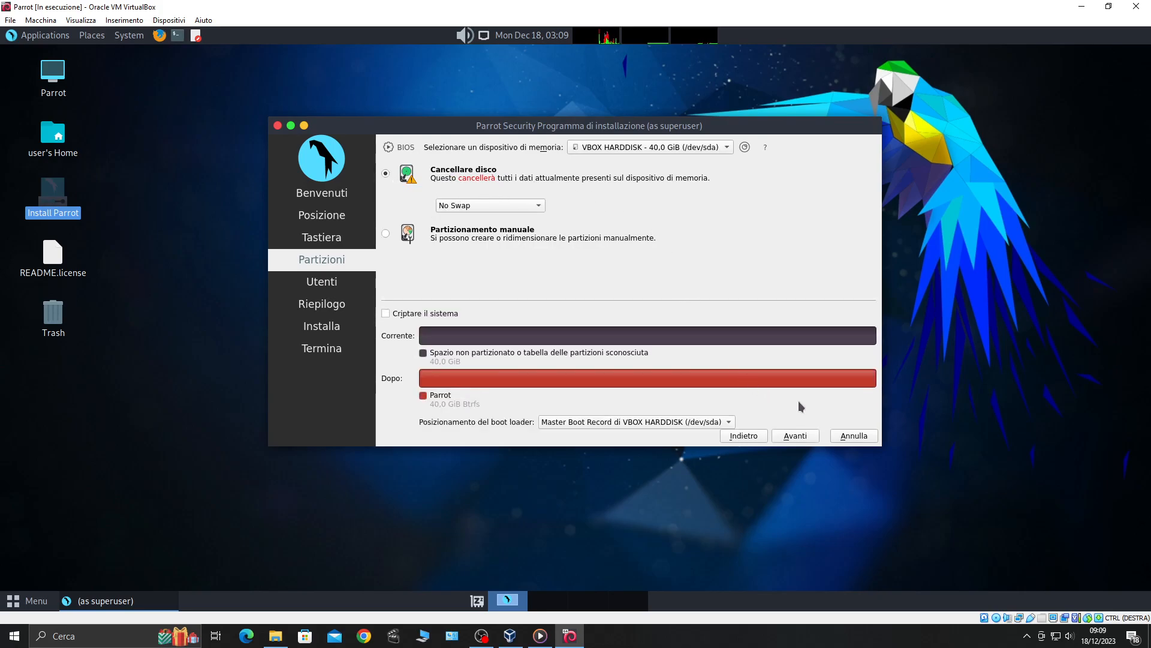
left_click(800, 438)
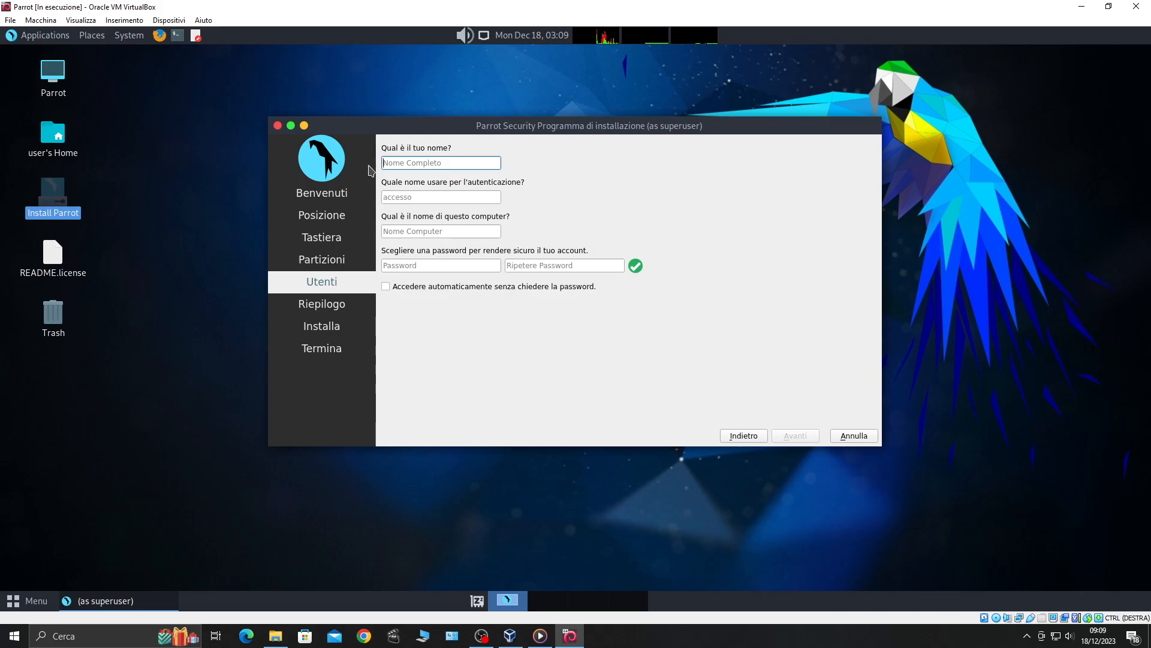
Enter laboratorio as the user name and type the account password
type("laboratorio")
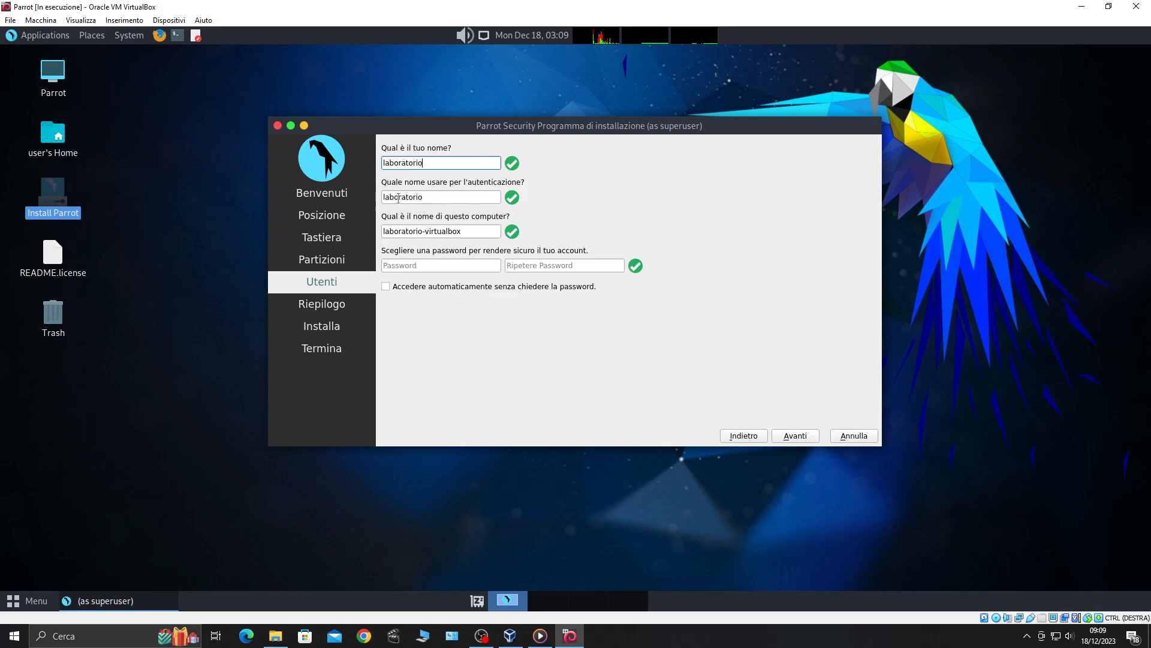
left_click(402, 268)
type("123")
key("Tab")
Repeat the account password in the Ripetere Password field
type("123")
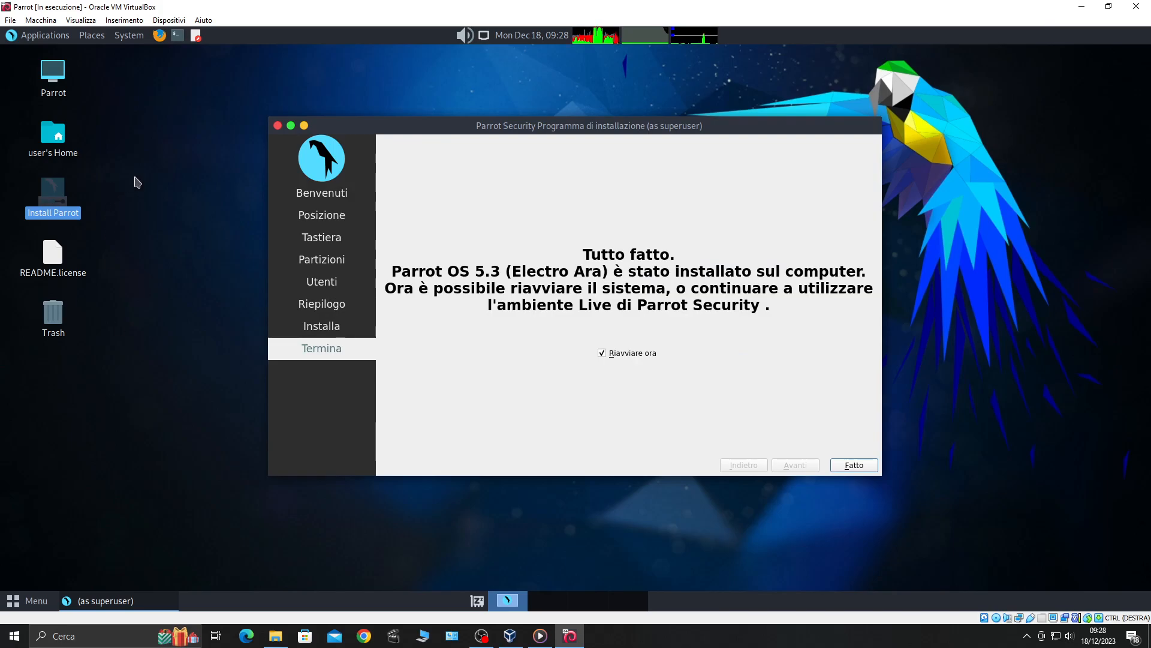
Finish the installer with Riavviare ora, then power off the Parrot machine via Chiudi
left_click(855, 465)
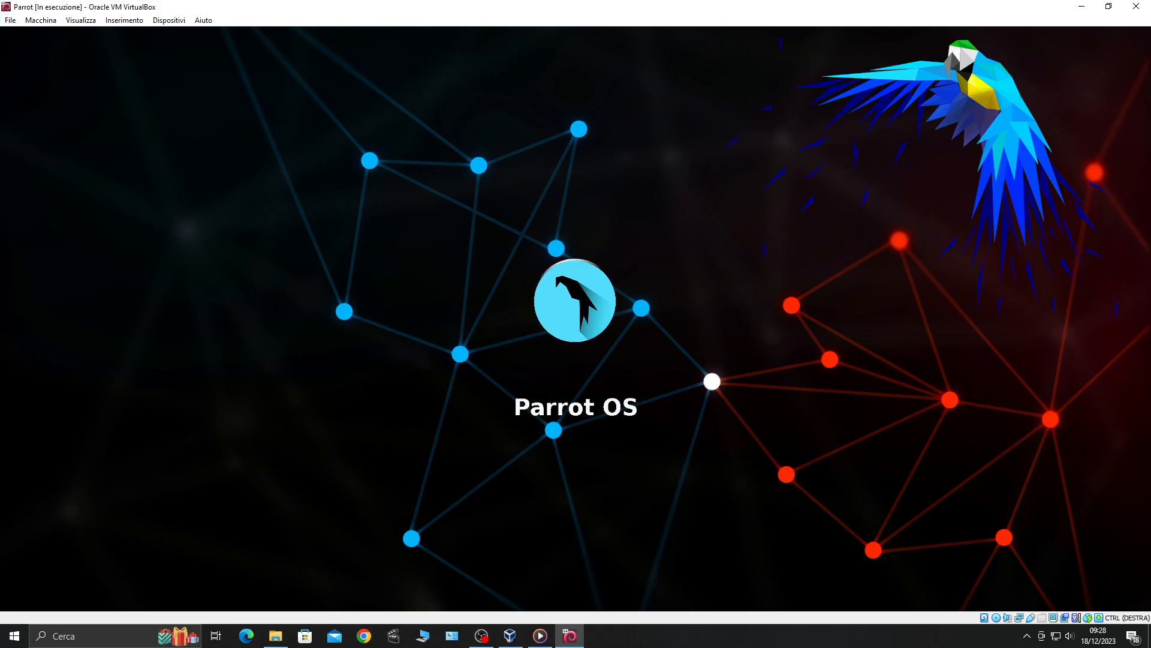
left_click(11, 23)
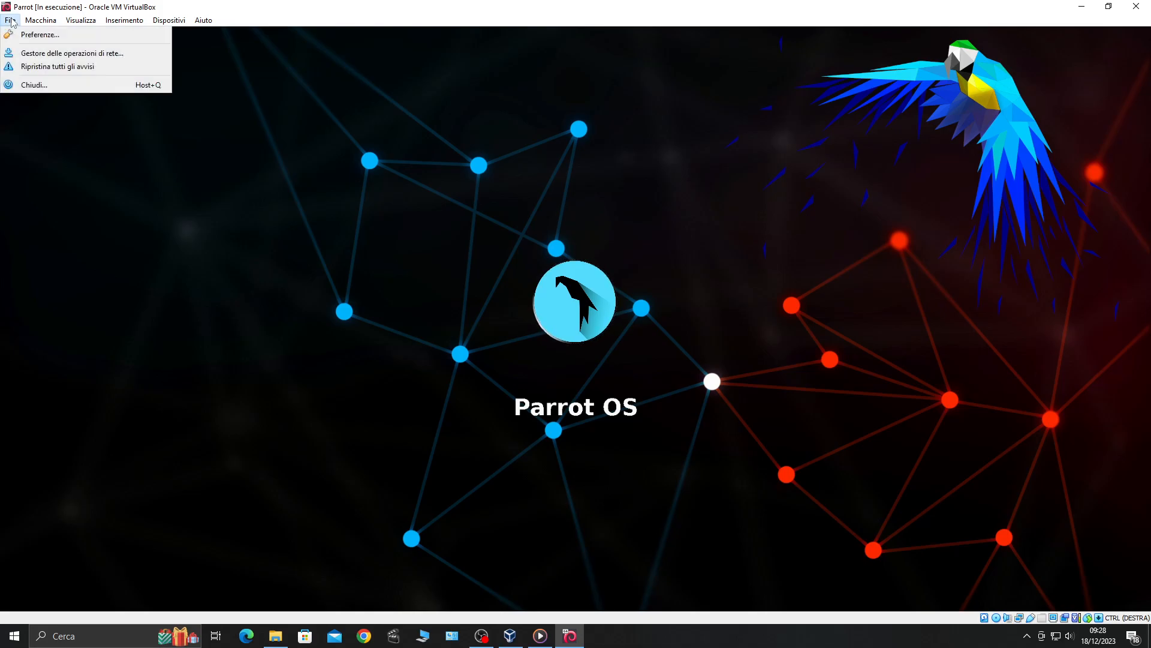
left_click(31, 87)
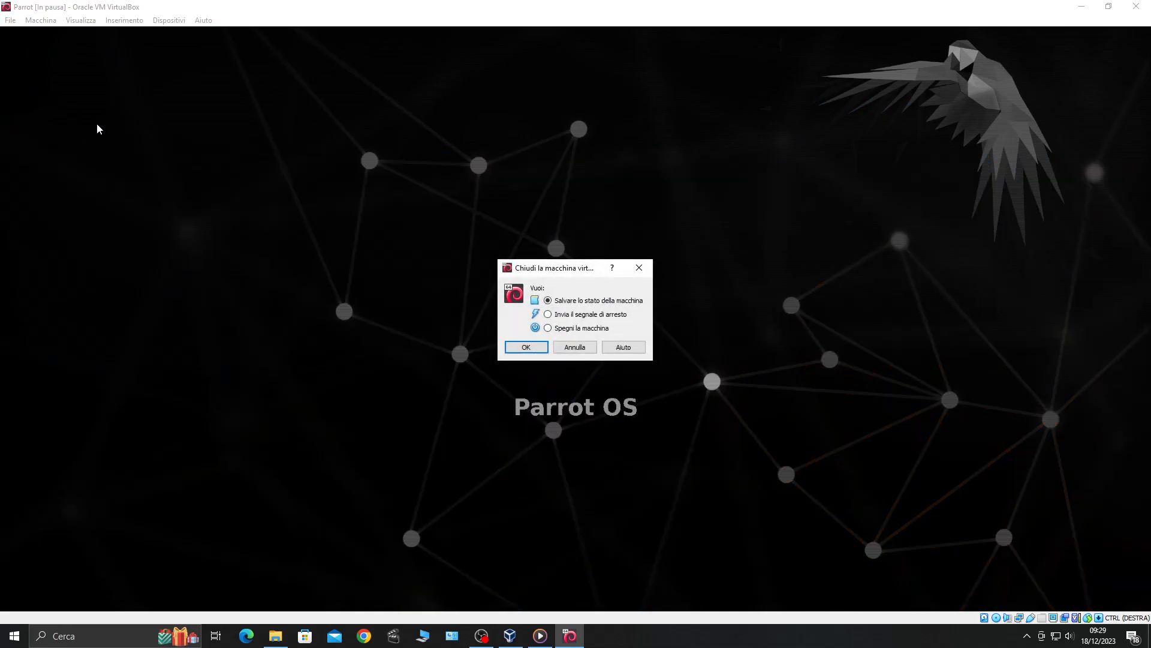
left_click(550, 328)
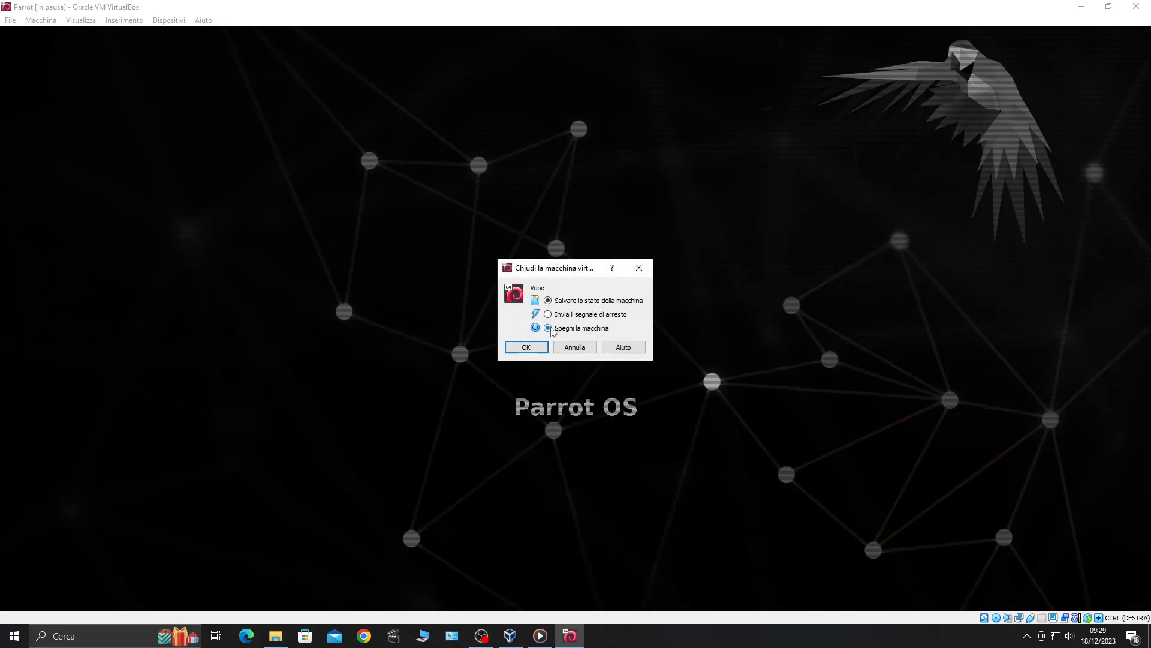
left_click(528, 348)
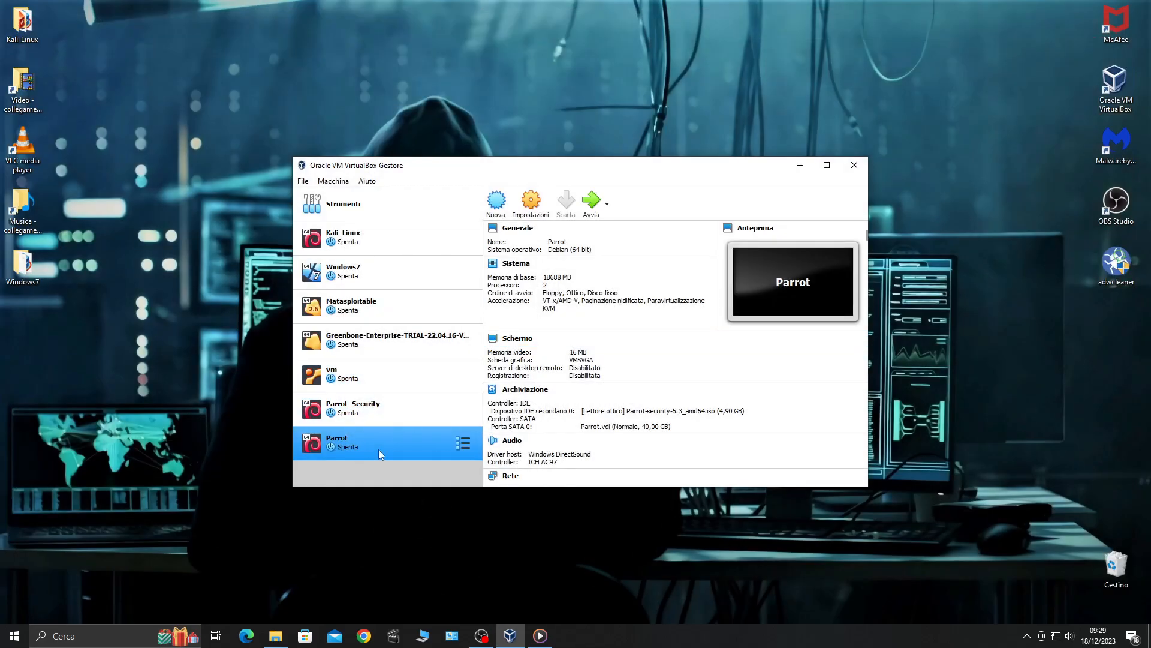
Remove the Parrot-security-5.3_amd64.iso drive from Controller: IDE storage and start Parrot
left_click(531, 205)
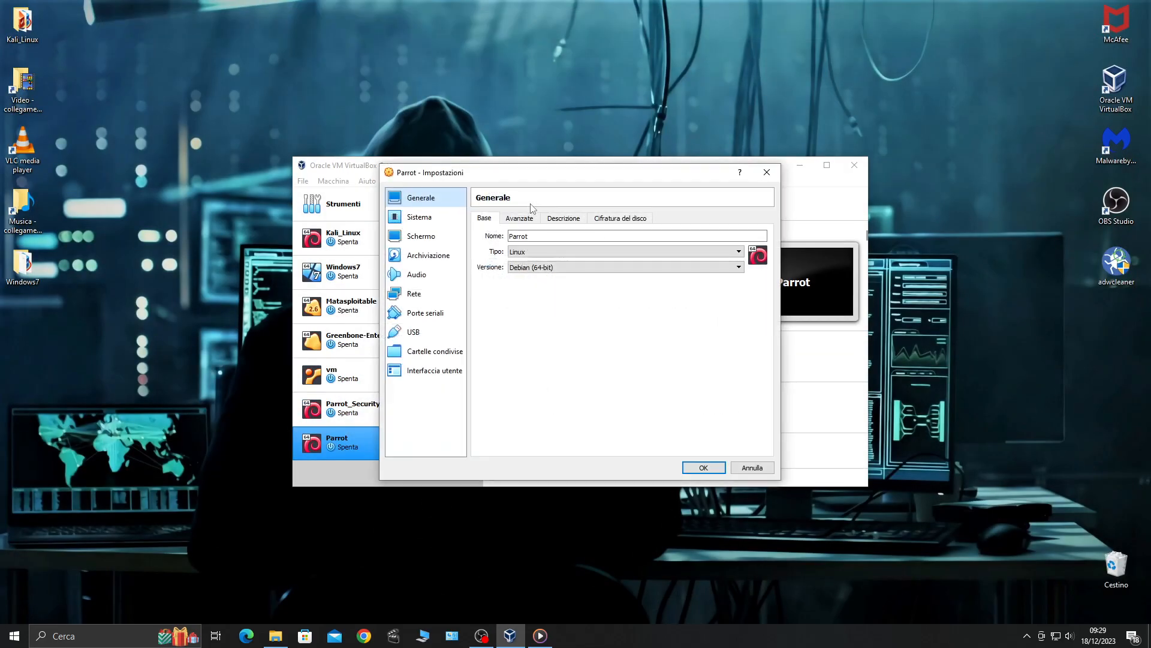
left_click(428, 254)
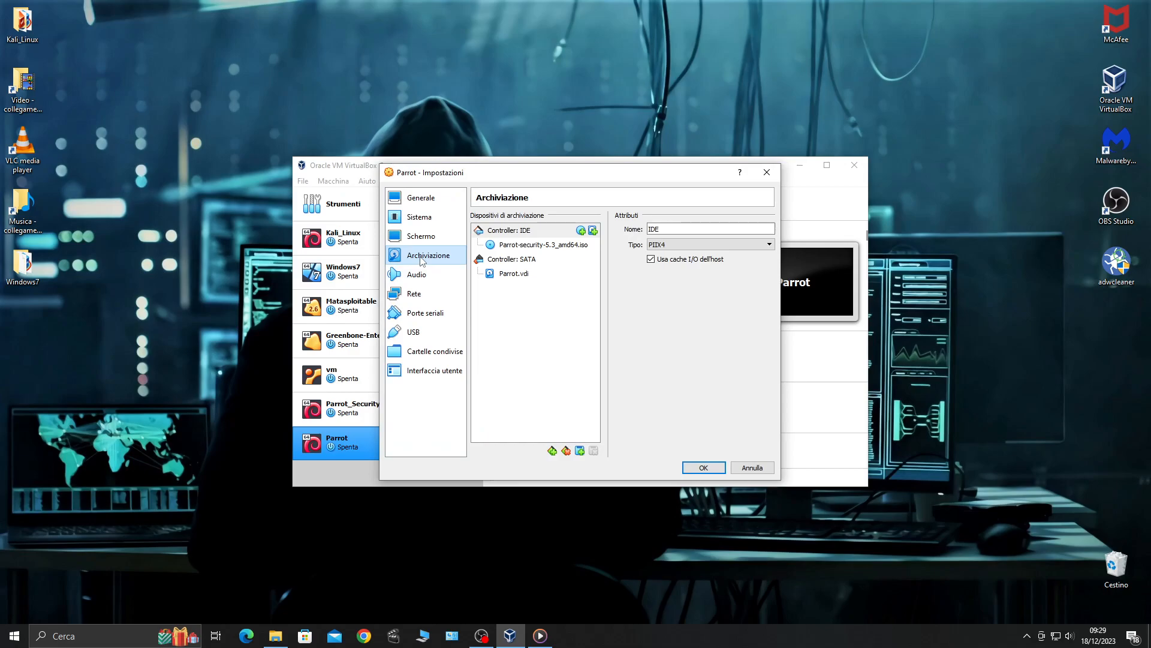
left_click(527, 245)
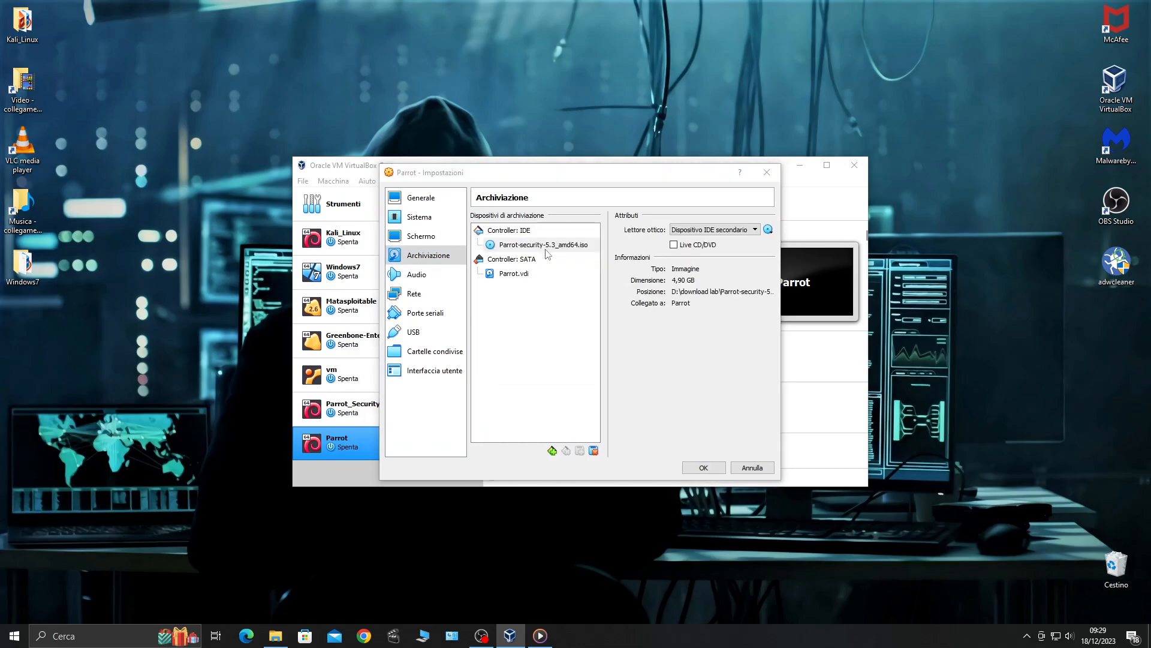
key("Delete")
left_click(558, 363)
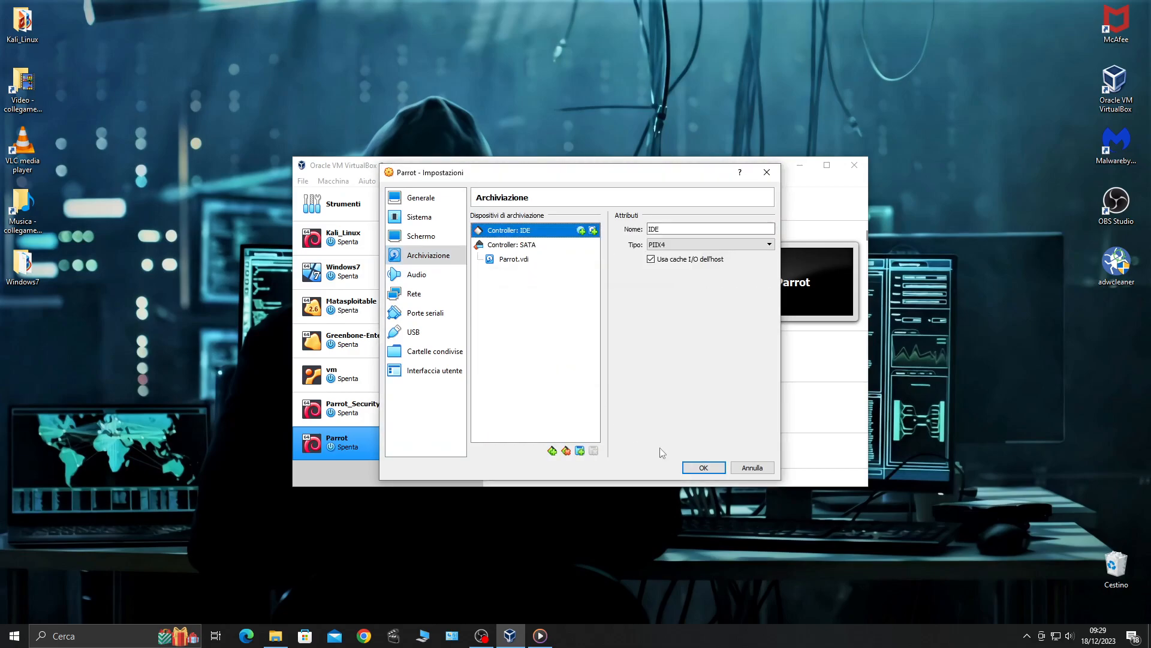
left_click(703, 467)
left_click(591, 203)
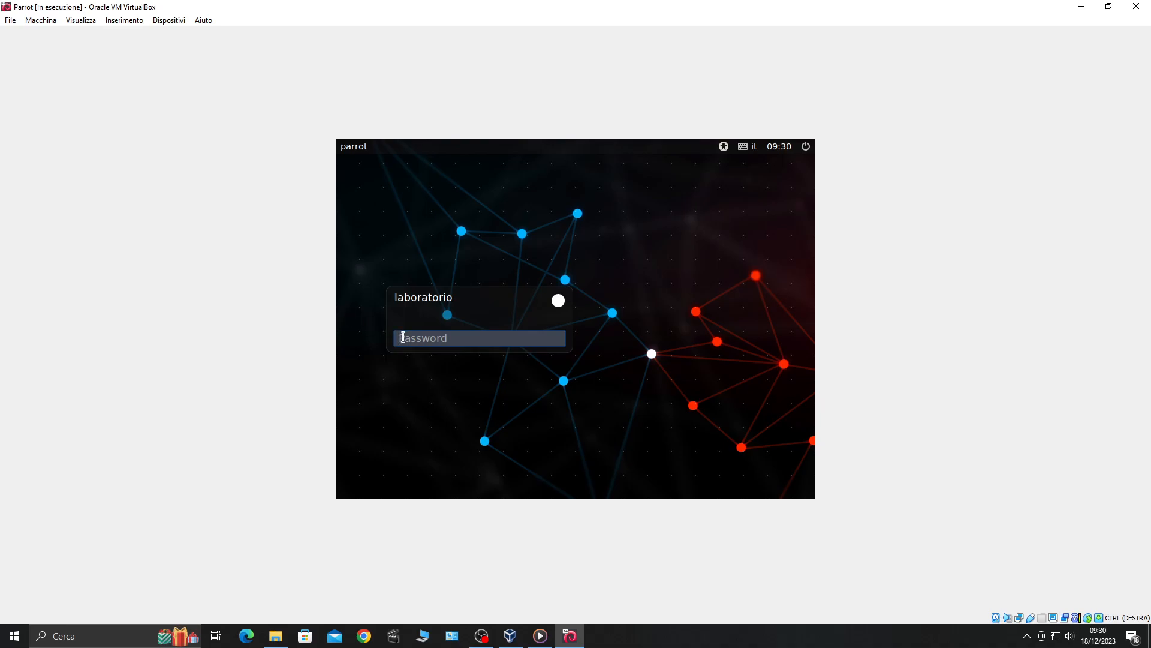
At the Parrot login screen, enter the laboratorio account password and submit it
type("•••")
key("Return")
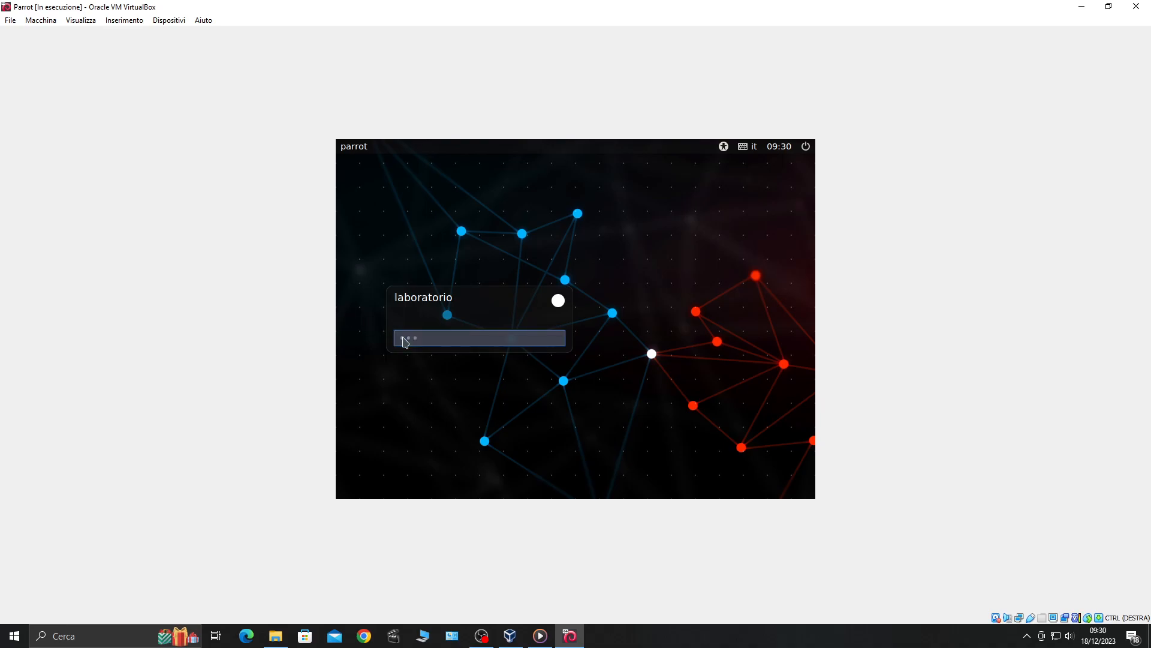